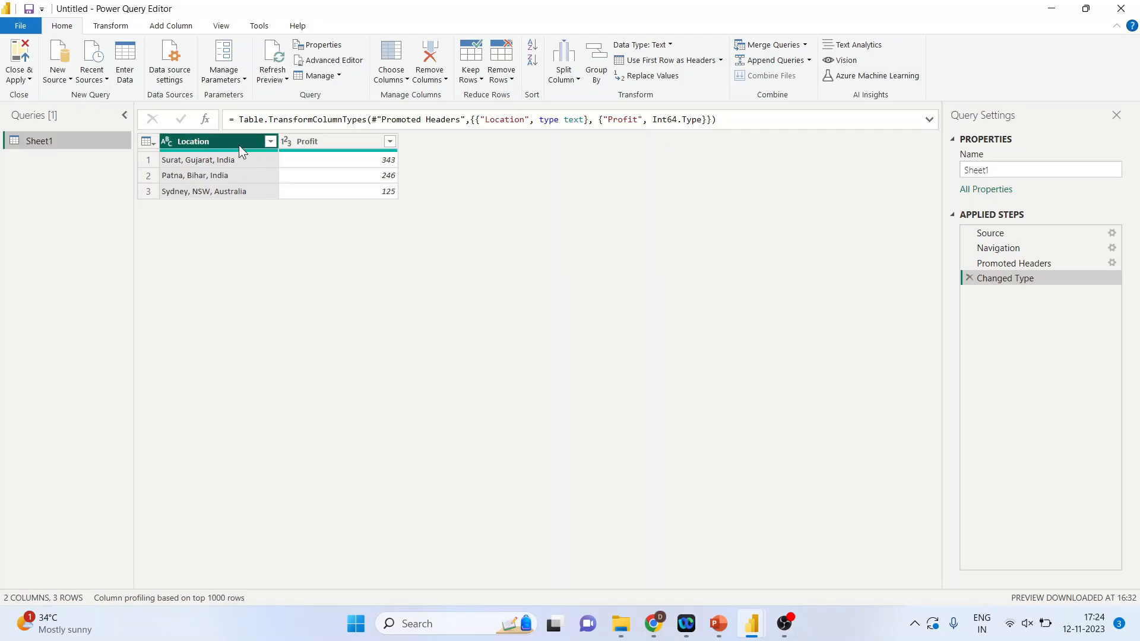
# Step: Split the Location column by comma delimiter at each occurrence
pyautogui.rightClick(240, 150)
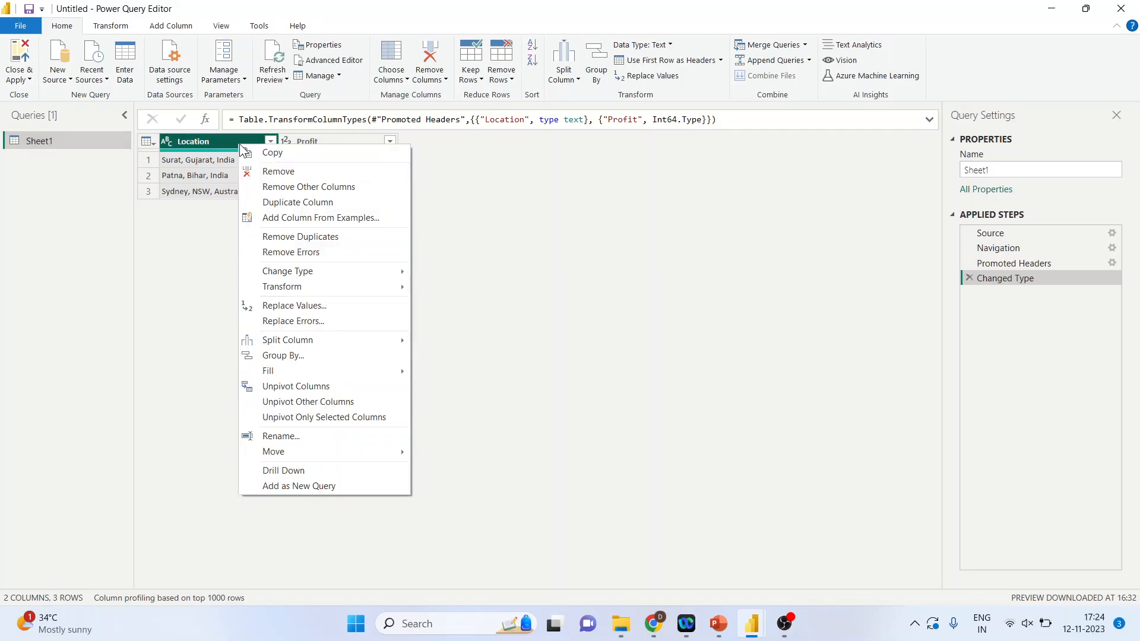
pyautogui.moveTo(312, 342)
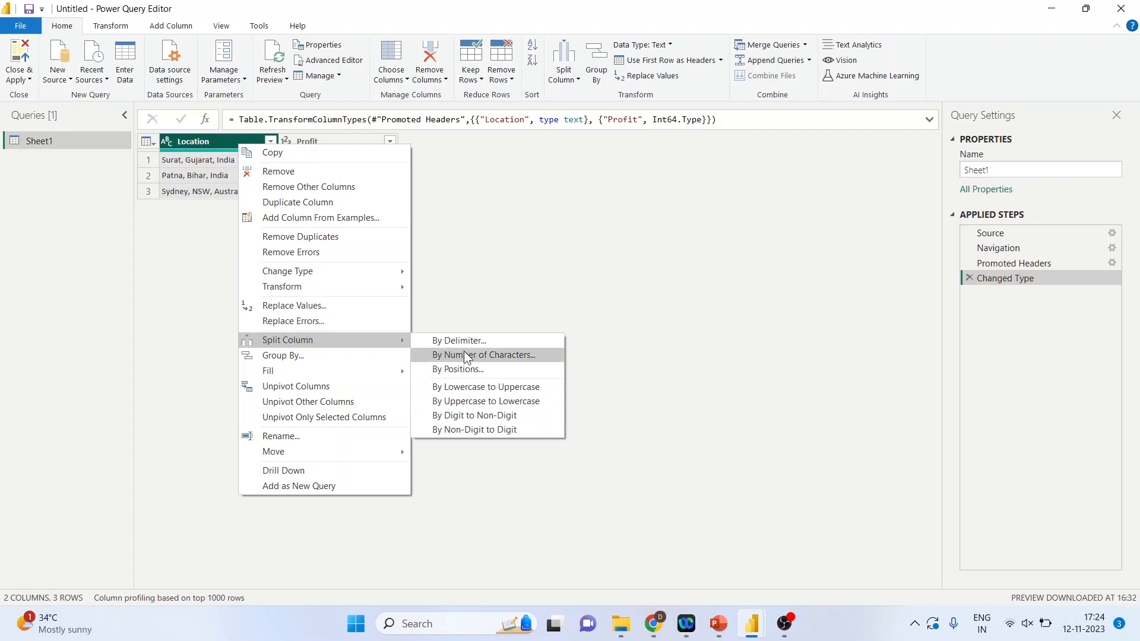
pyautogui.click(471, 342)
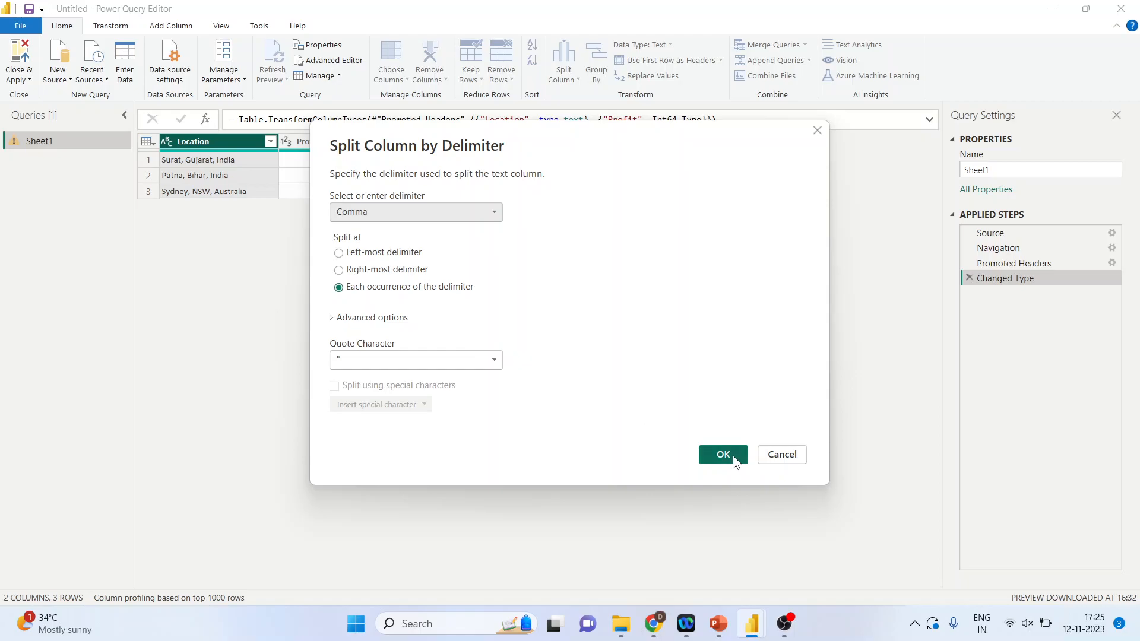
pyautogui.click(723, 455)
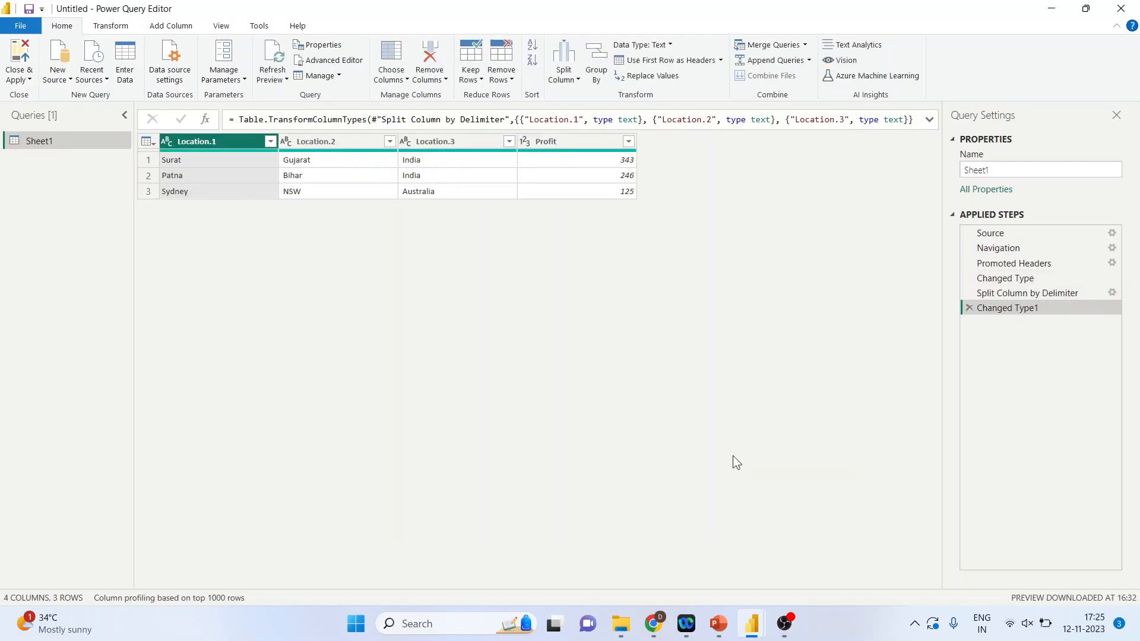
# Step: Convert the text in the Location.1 column to lowercase
pyautogui.click(197, 161)
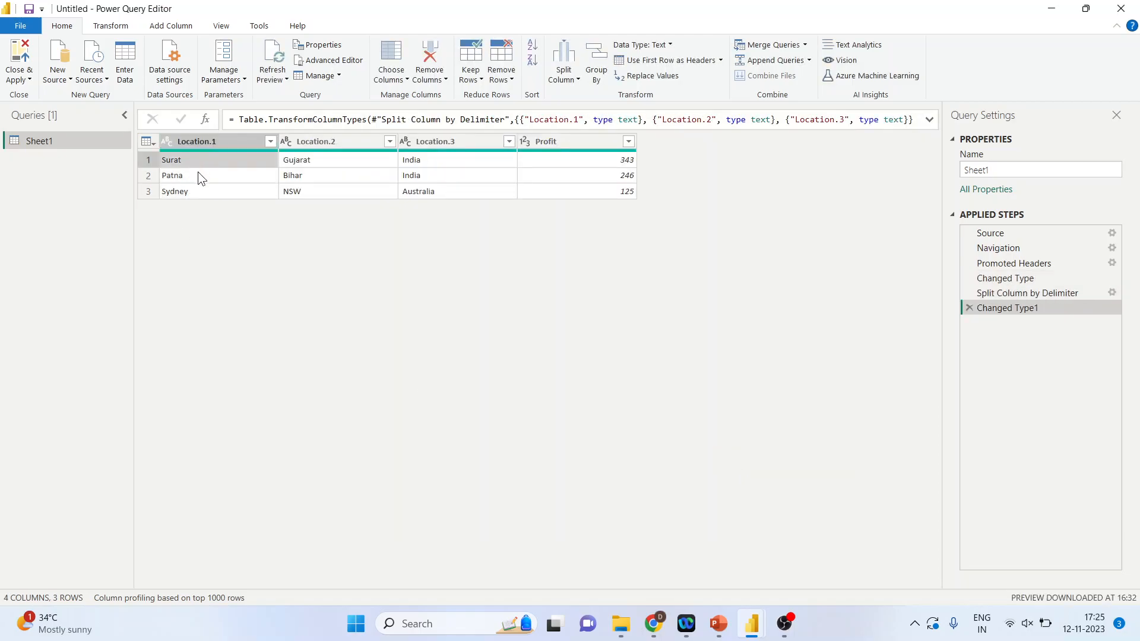
pyautogui.click(221, 144)
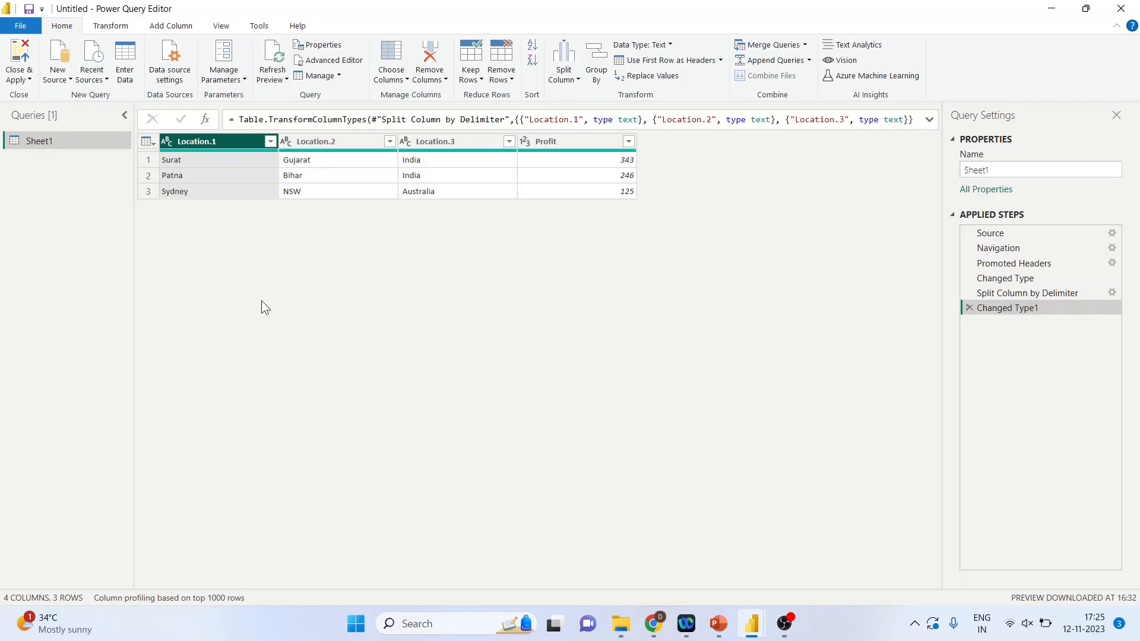
pyautogui.rightClick(225, 145)
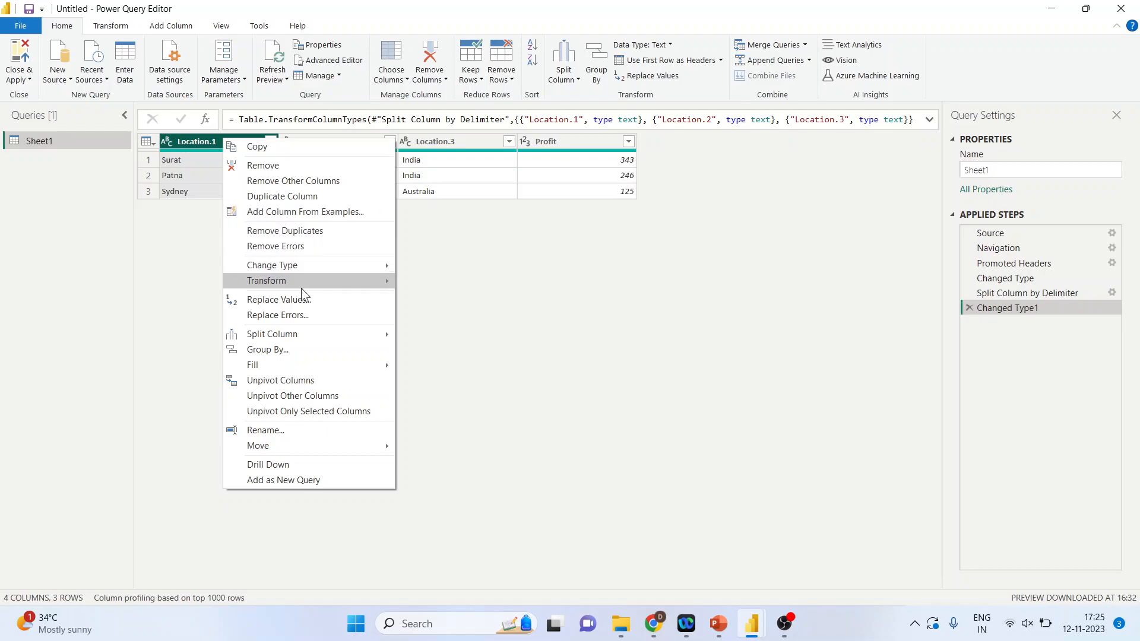
pyautogui.moveTo(303, 282)
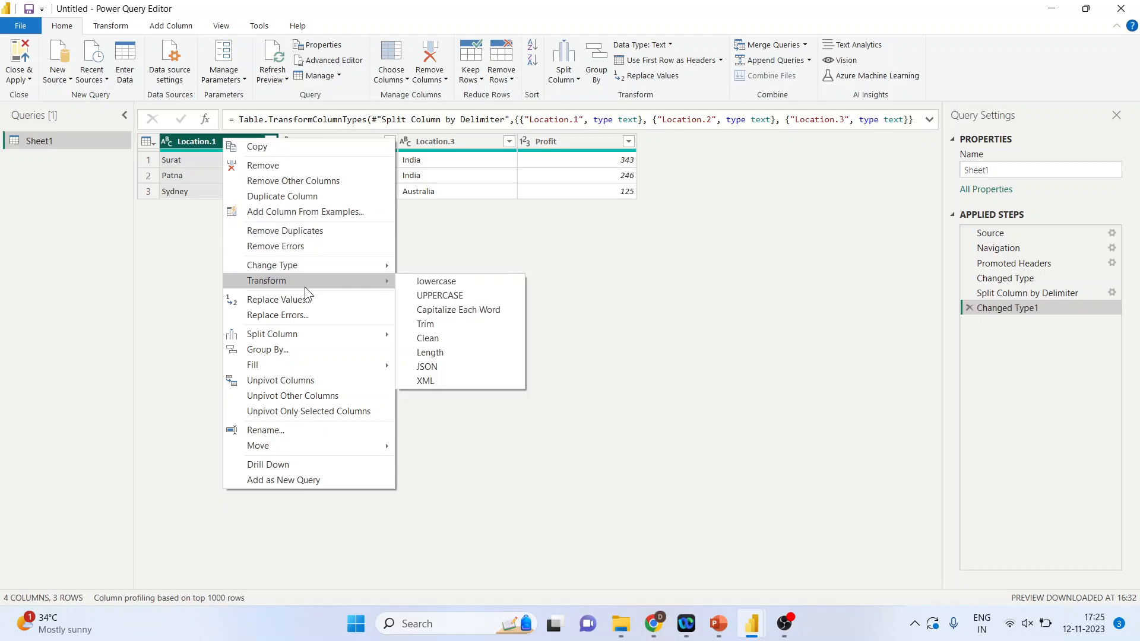
pyautogui.click(439, 283)
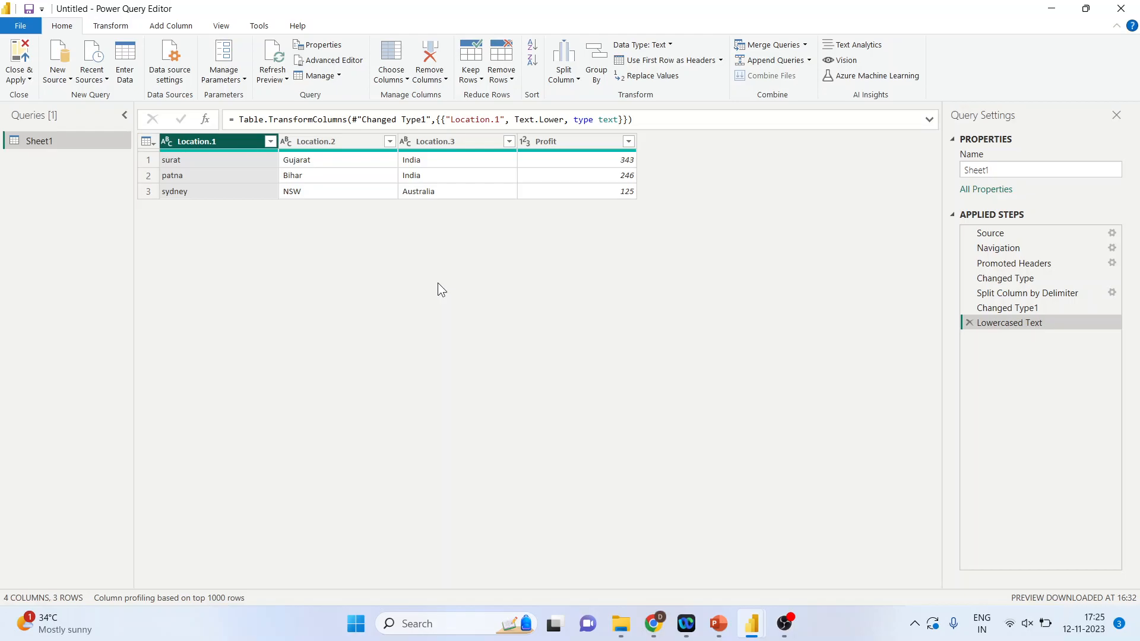
# Step: Convert the Location.2 column's text to uppercase and reformat it to capitalize each word
pyautogui.click(319, 141)
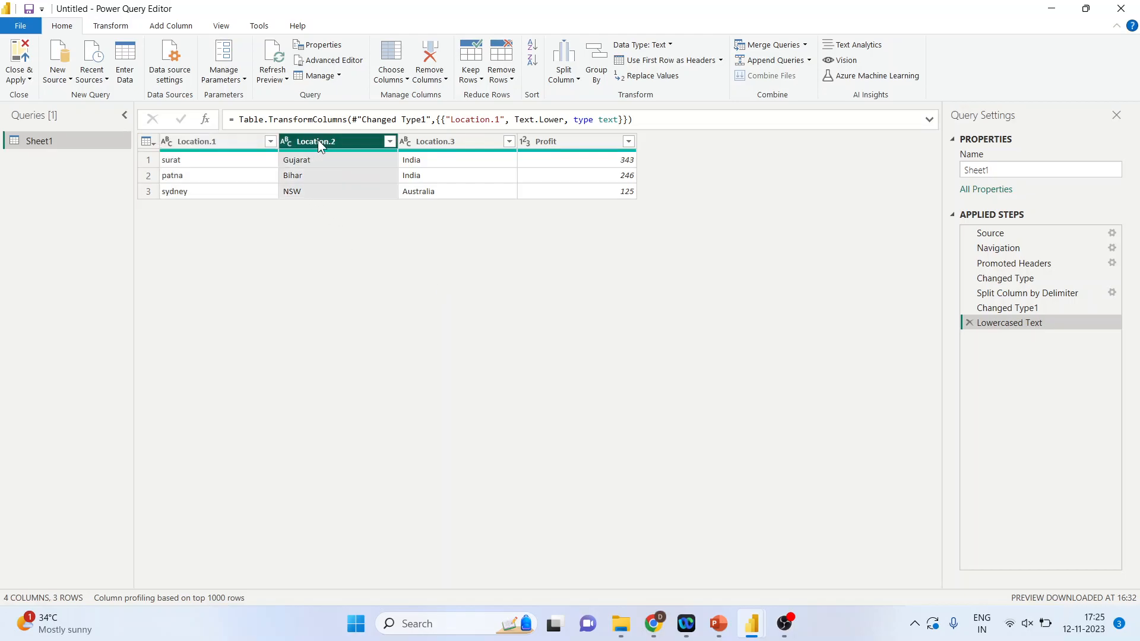
pyautogui.click(114, 27)
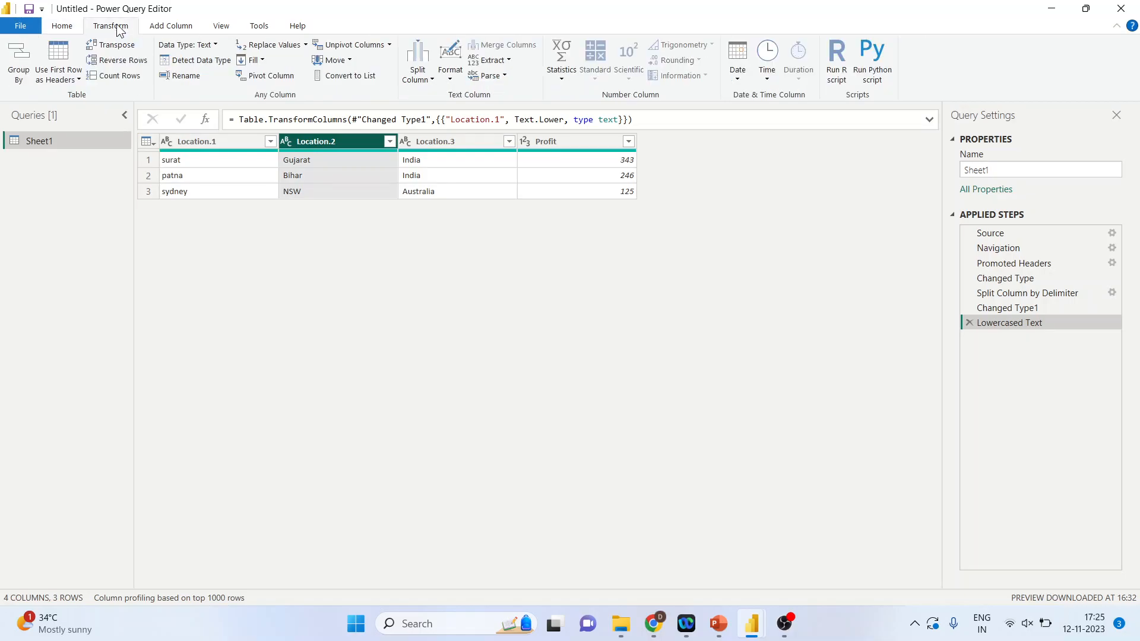
pyautogui.click(450, 75)
pyautogui.click(474, 111)
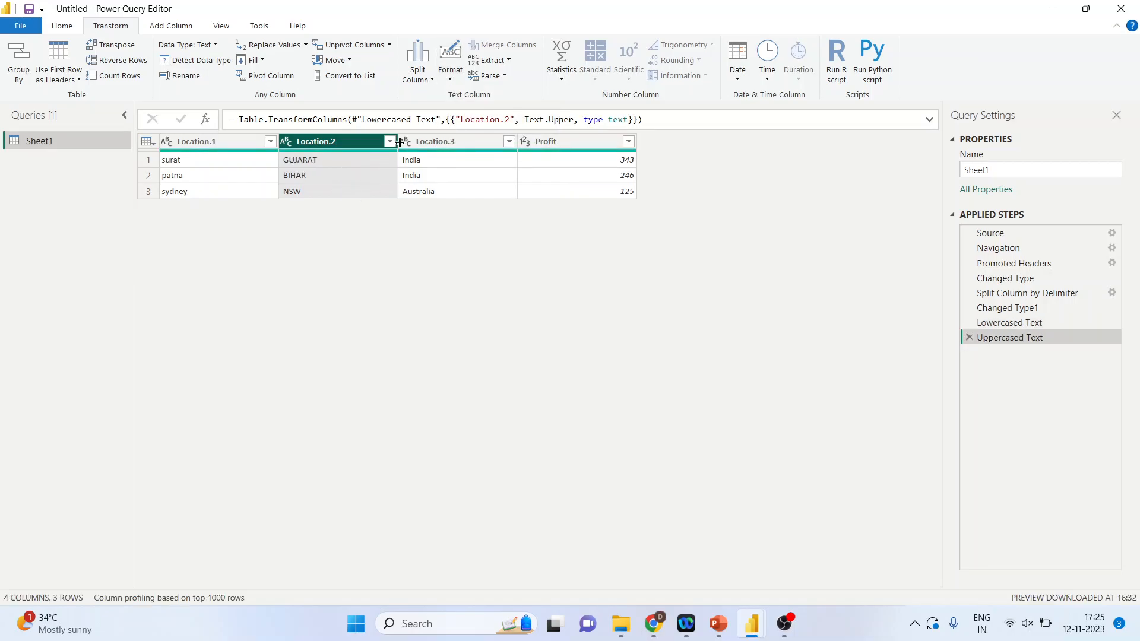
pyautogui.click(451, 80)
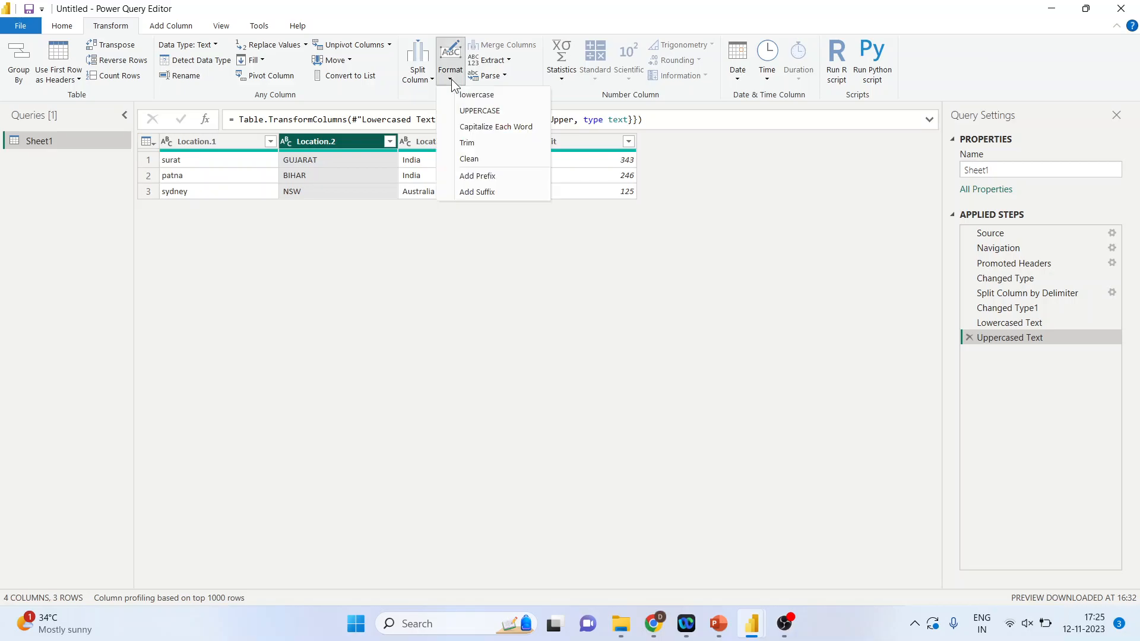
pyautogui.click(462, 127)
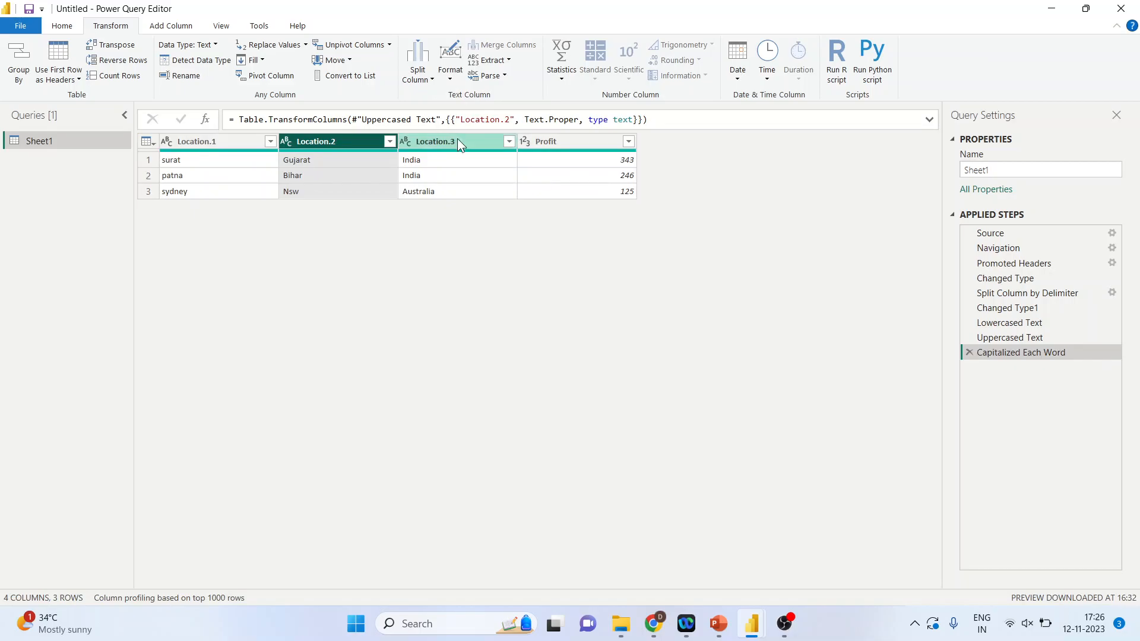
pyautogui.click(457, 138)
pyautogui.click(452, 78)
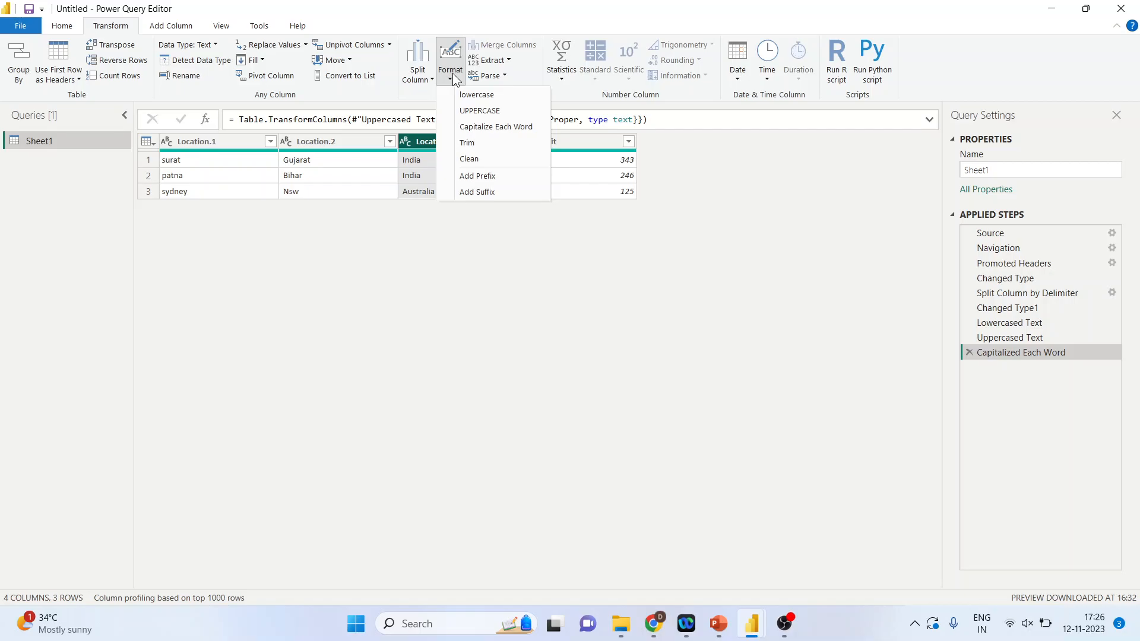
pyautogui.click(711, 284)
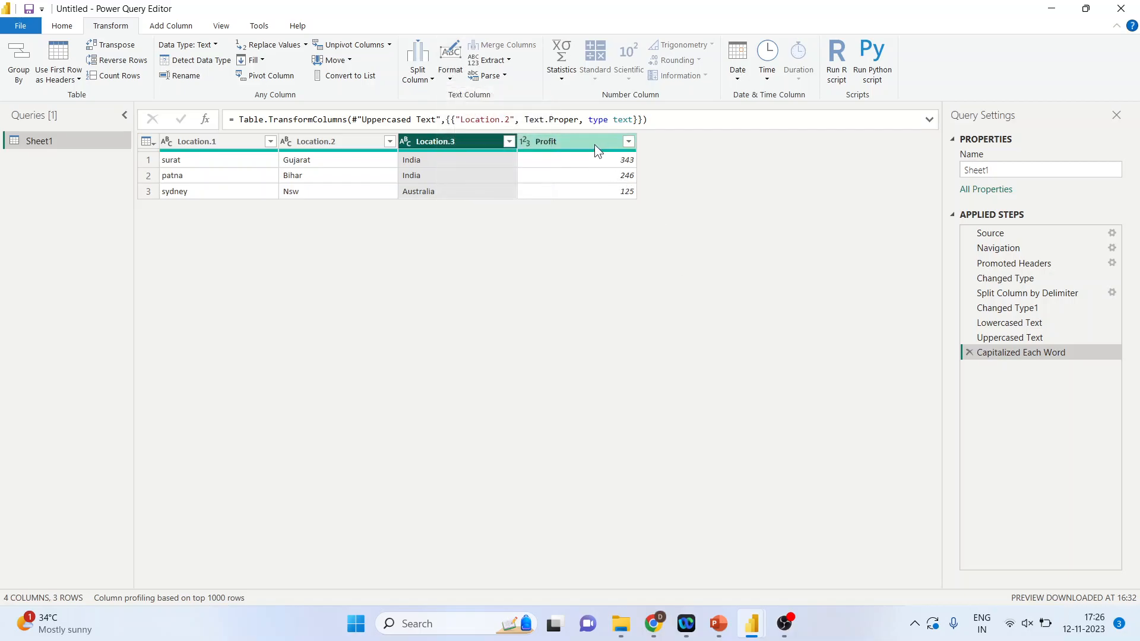
# Step: Add the suffix " crores", with a leading space, to every value in the Profit column
pyautogui.click(594, 141)
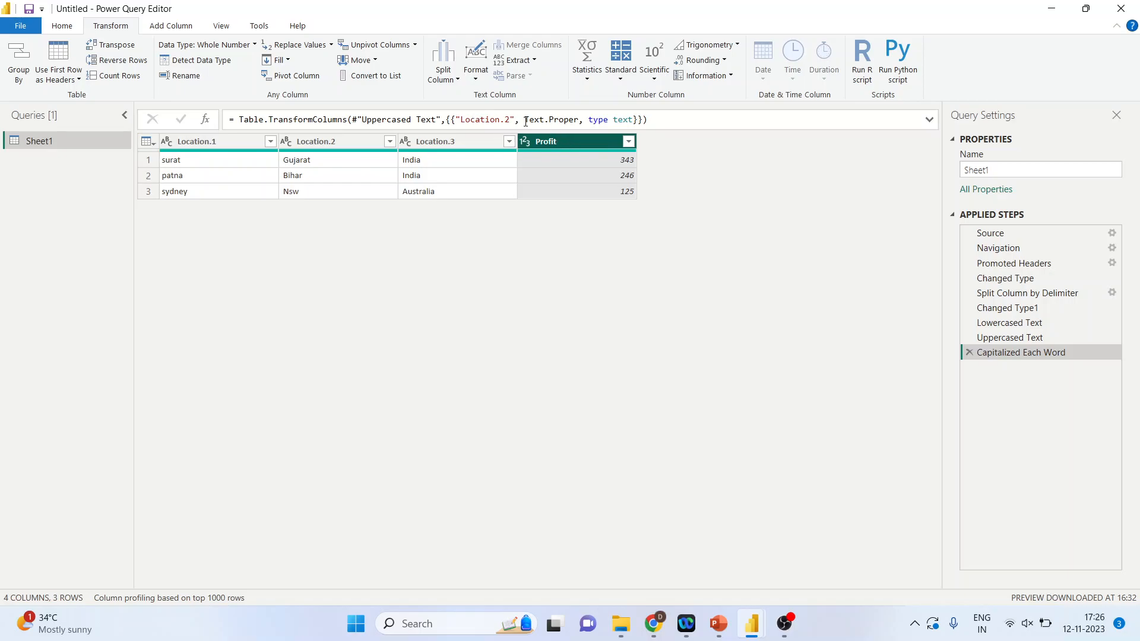
pyautogui.click(478, 78)
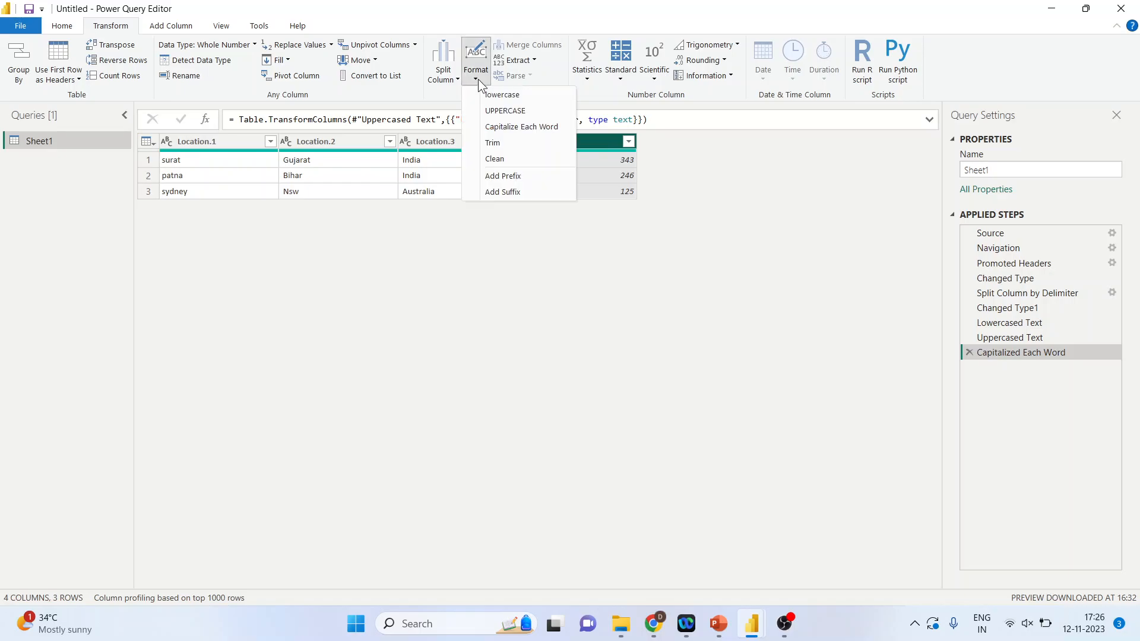
pyautogui.click(519, 190)
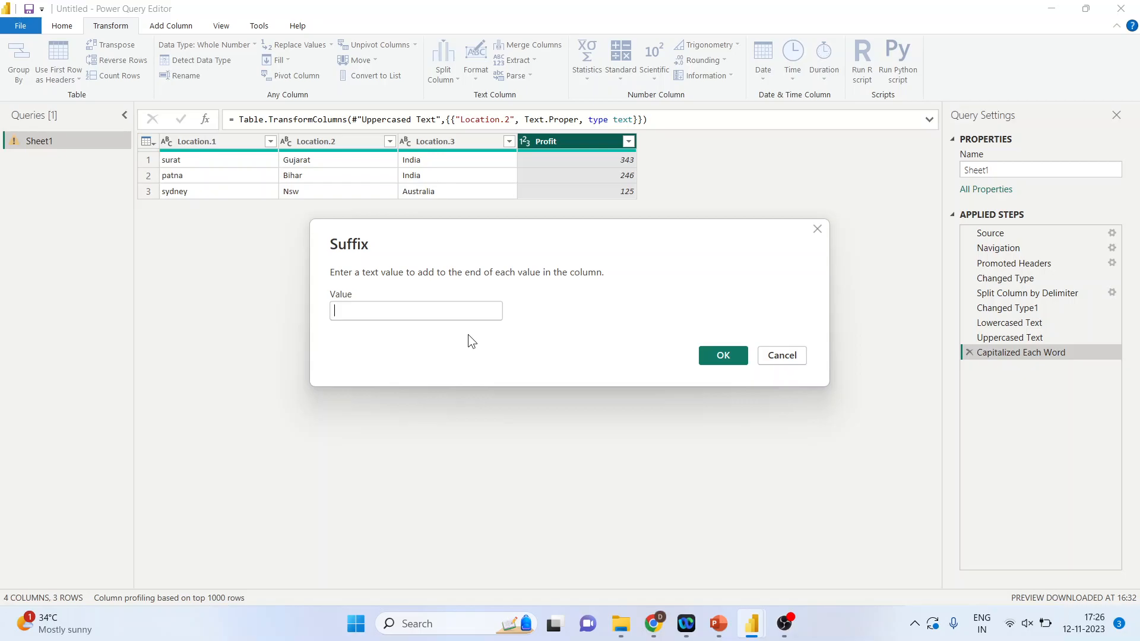
pyautogui.write('crors')
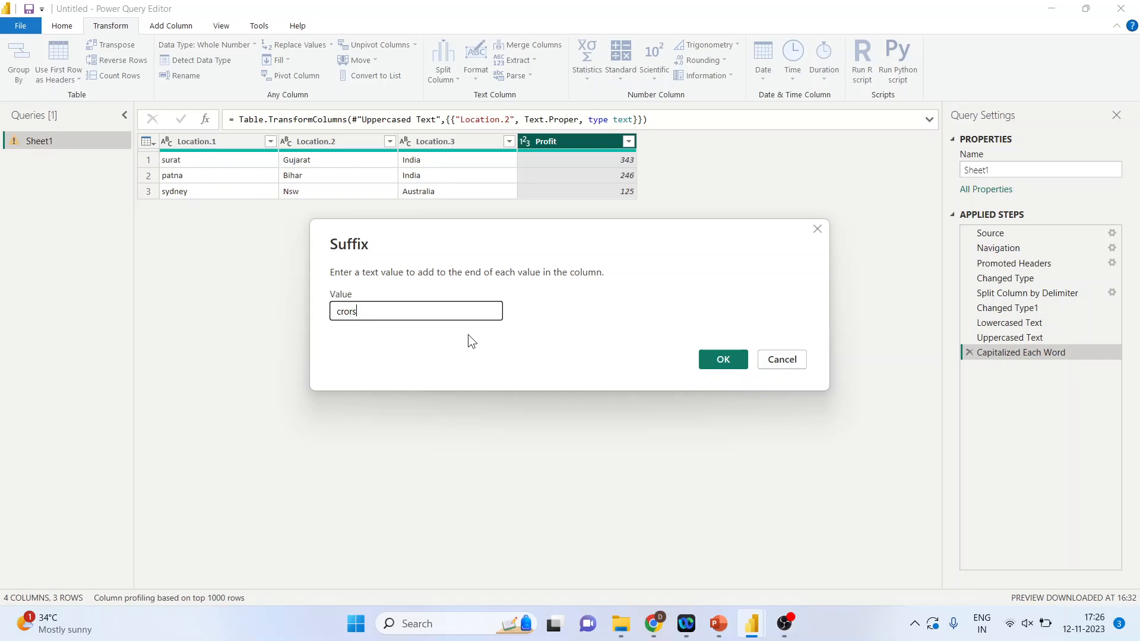
pyautogui.press('BackSpace')
pyautogui.write('es')
pyautogui.click(721, 361)
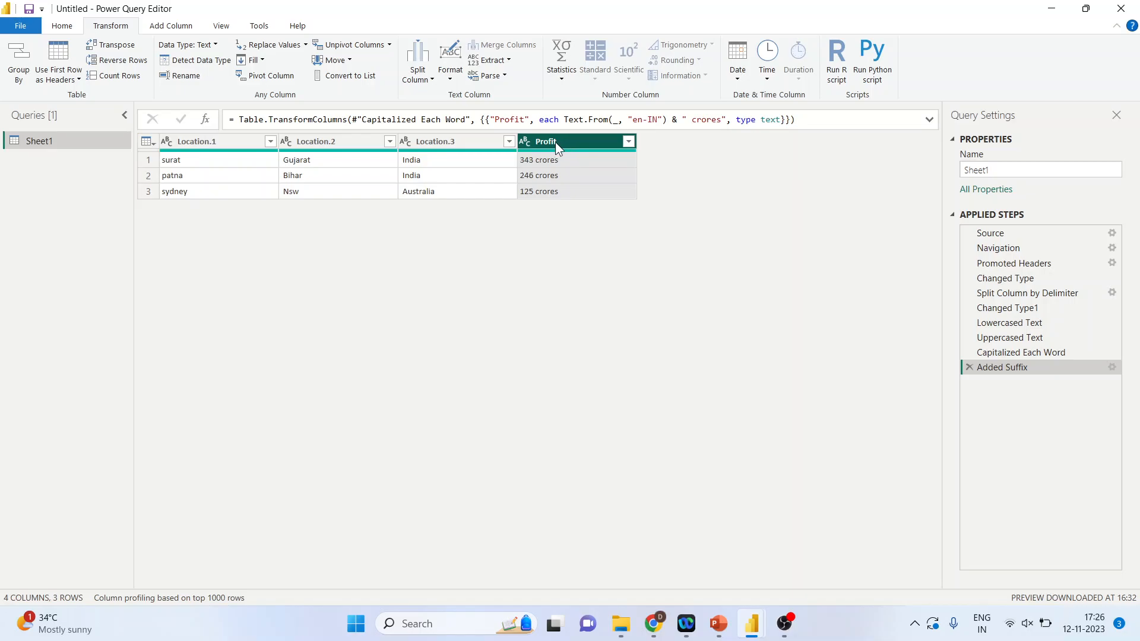
# Step: Add the prefix "My profit in this year is " to the Profit values and widen the column to show the full text
pyautogui.click(449, 76)
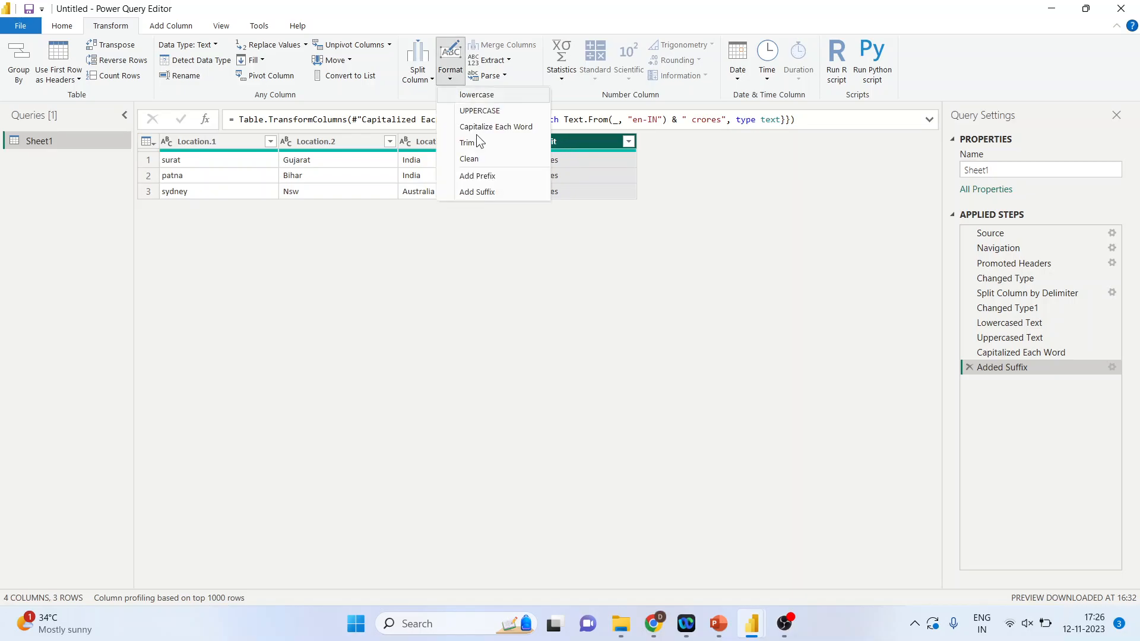
pyautogui.click(497, 175)
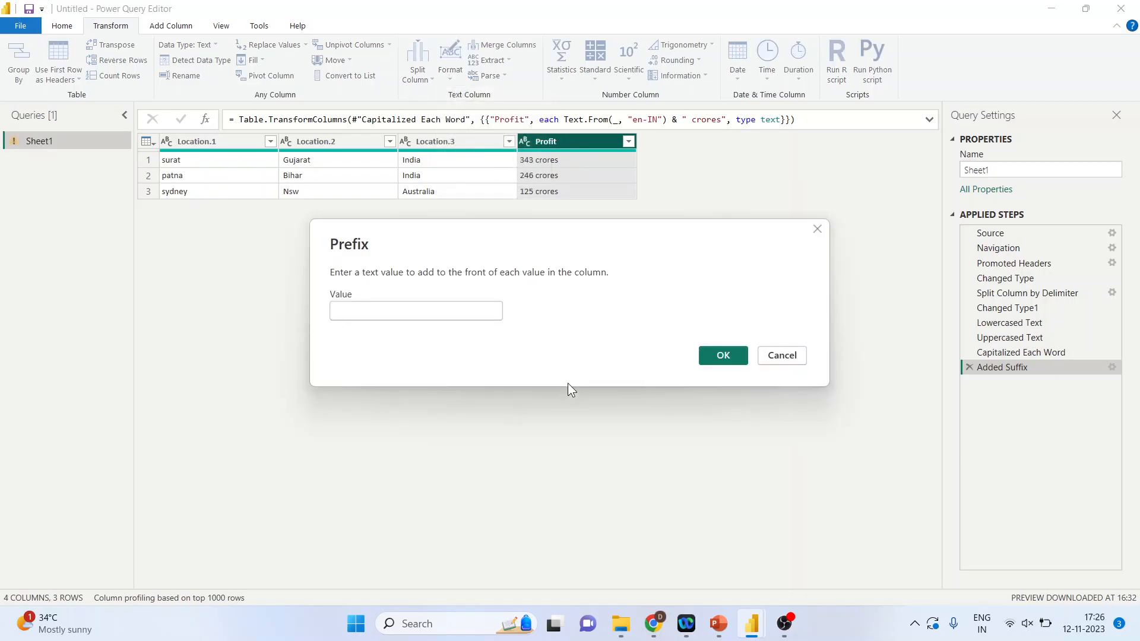
pyautogui.write('My p')
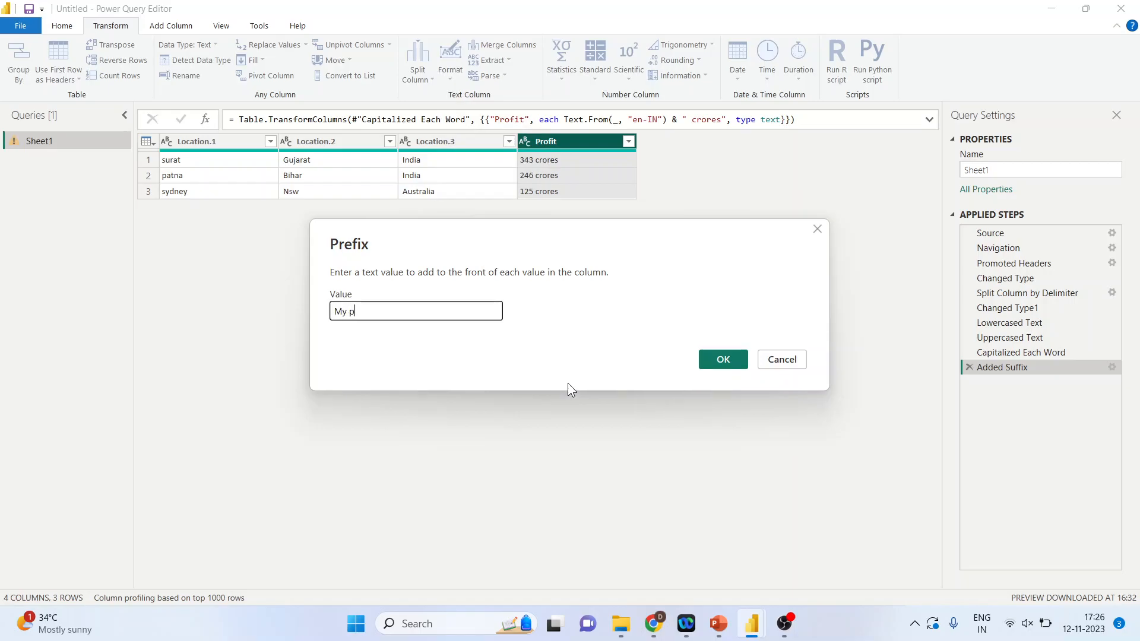
pyautogui.write('rofit in this year u')
pyautogui.press('BackSpace')
pyautogui.write('is')
pyautogui.click(718, 358)
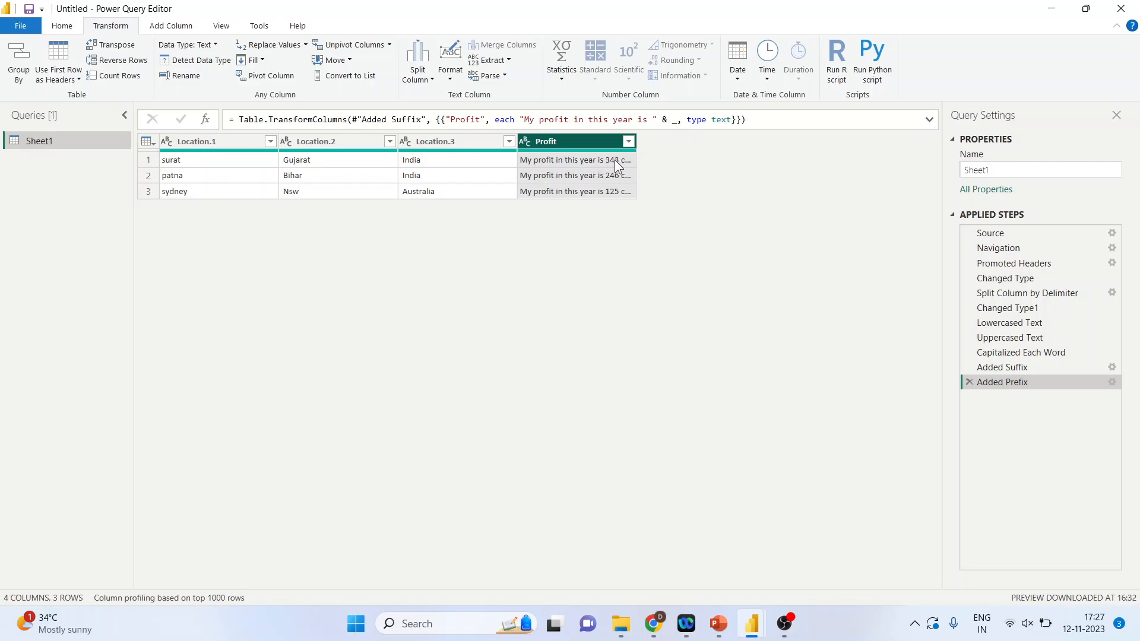
pyautogui.moveTo(634, 141); pyautogui.dragTo(665, 142)
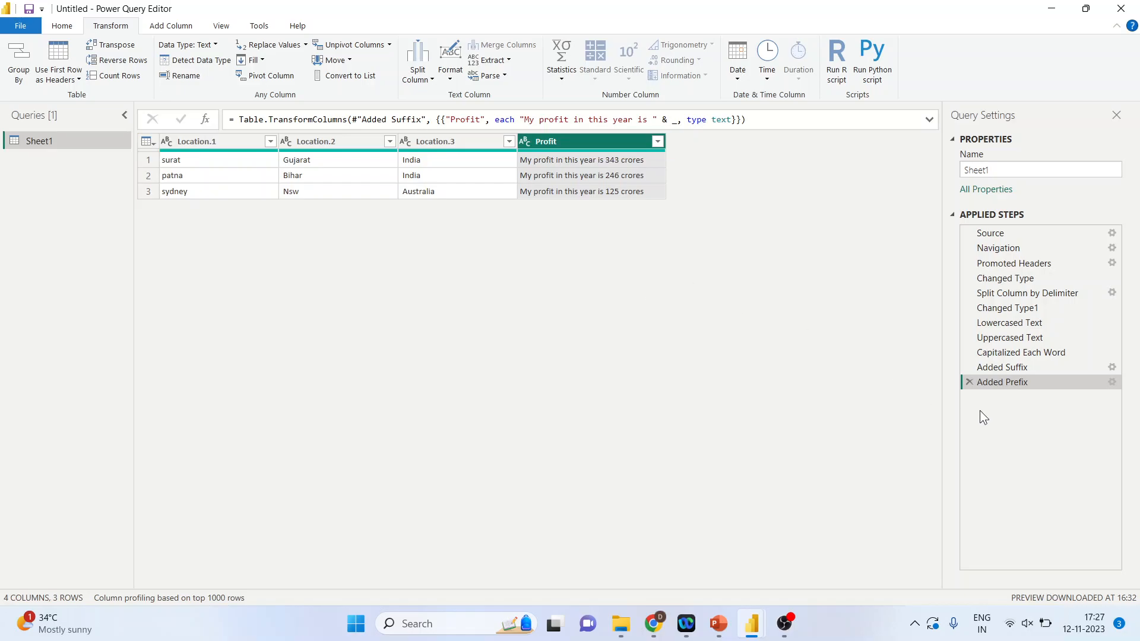
# Step: Delete the Added Prefix and Added Suffix steps from the query
pyautogui.click(970, 382)
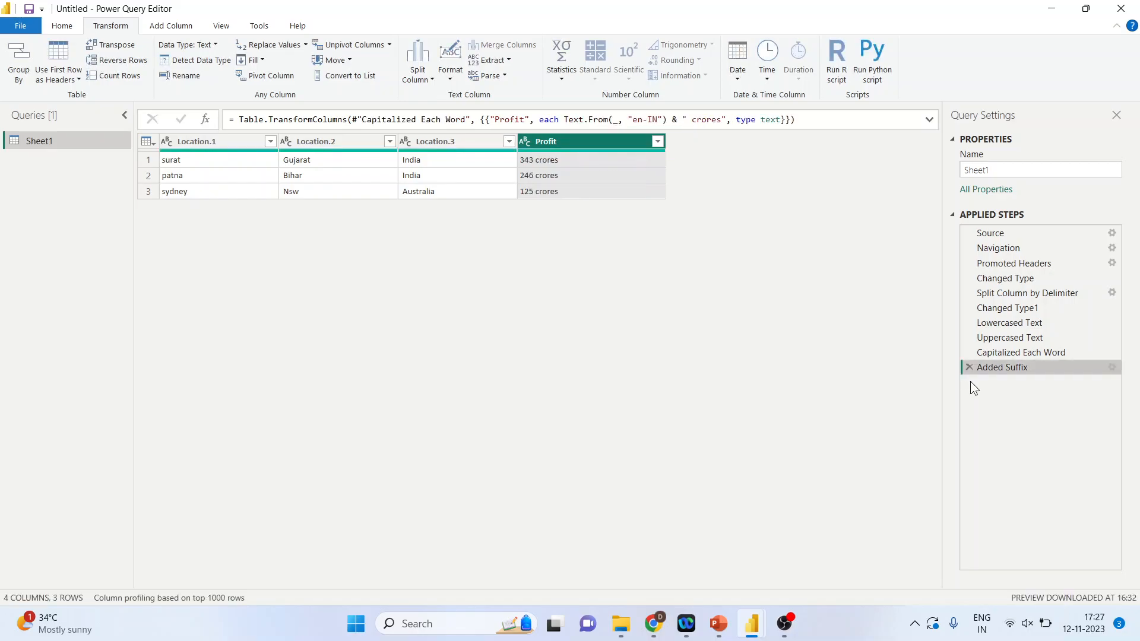
pyautogui.click(969, 368)
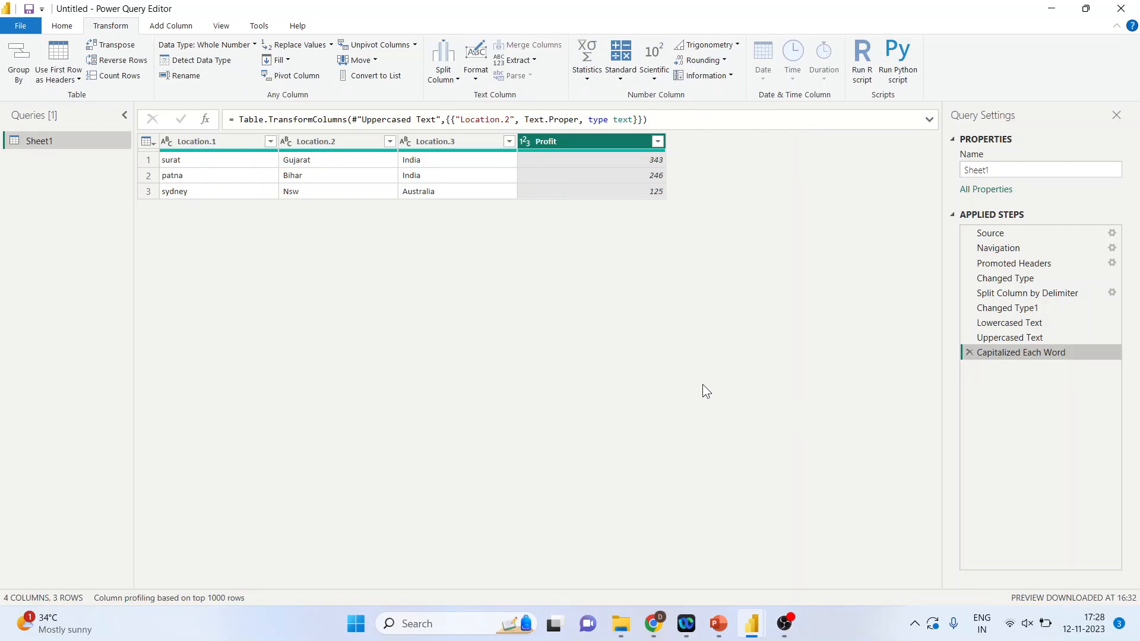
# Step: Switch to the "Power BI slide" presentation in PowerPoint and start the slide show from slide 2
pyautogui.moveTo(720, 621)
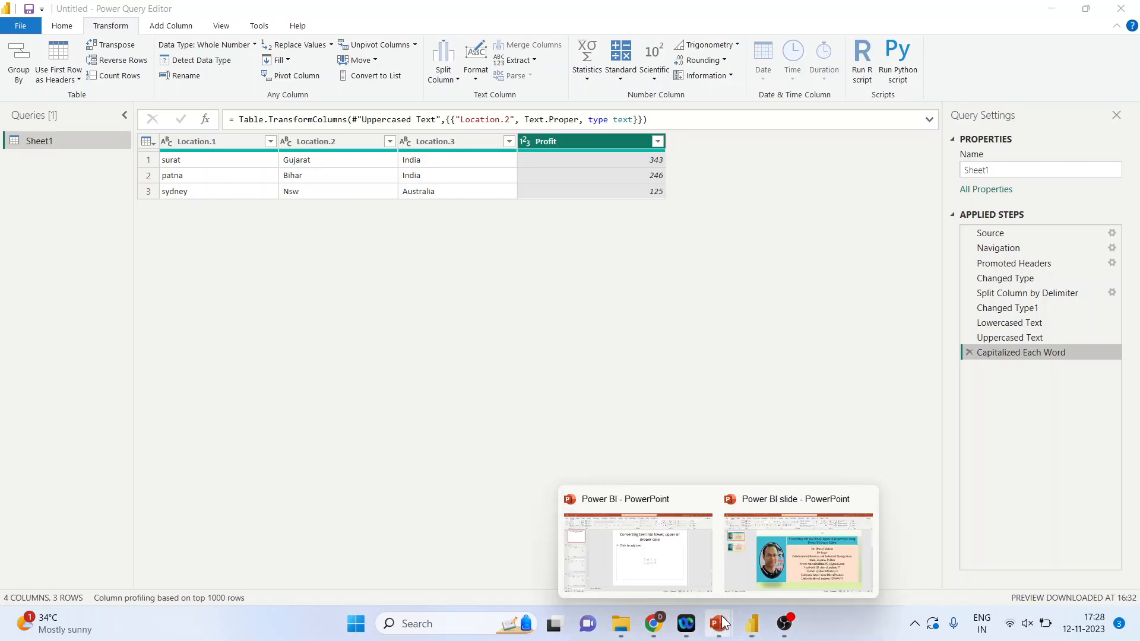
pyautogui.click(787, 555)
pyautogui.press('pagedown')
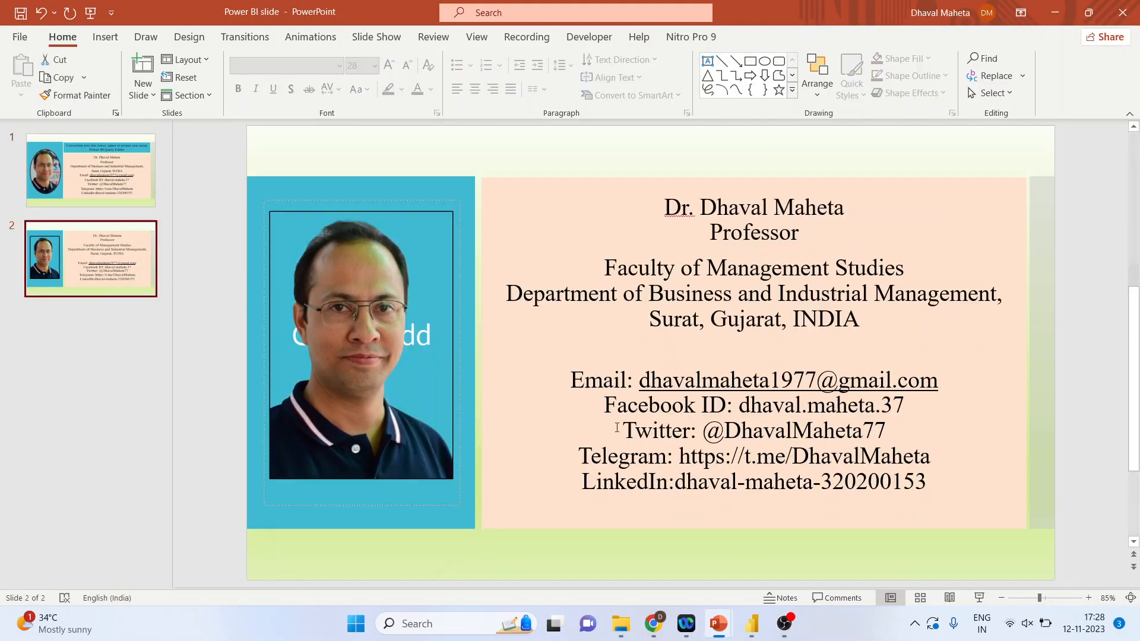
pyautogui.click(980, 597)
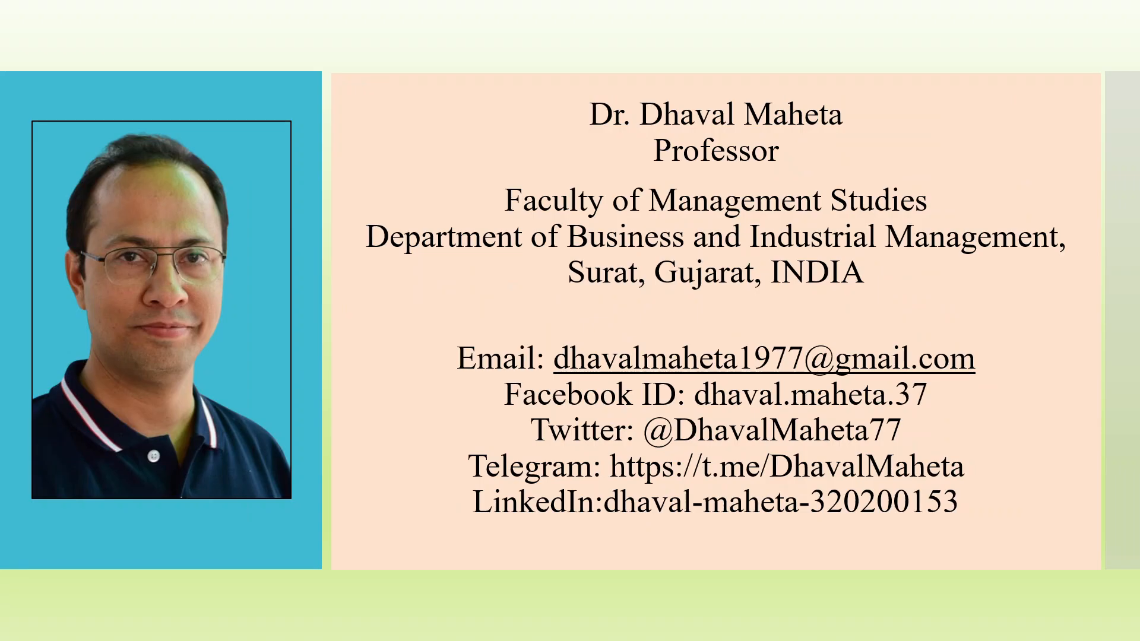